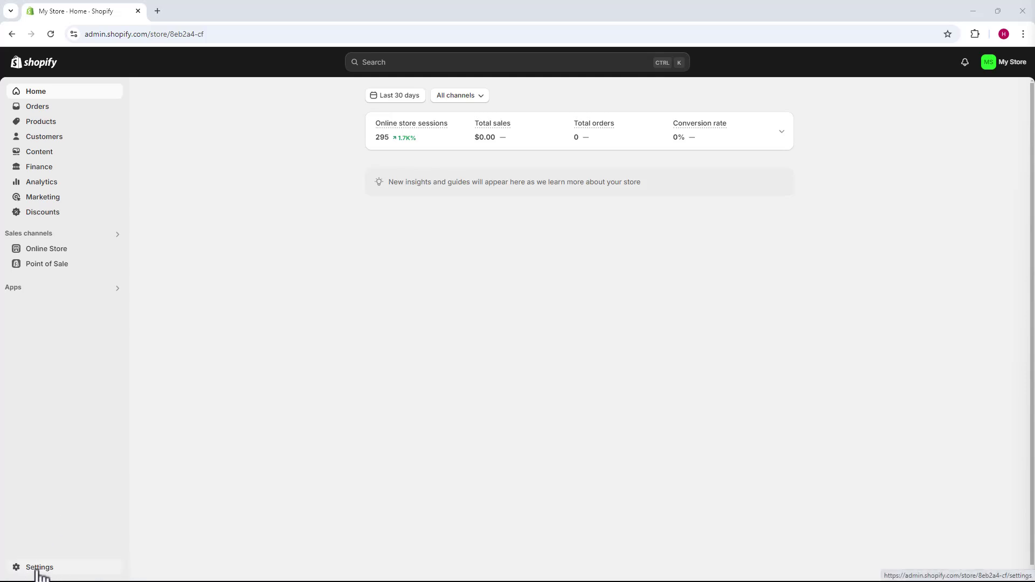
# In the store's domain settings, change the domain type of 8eb2a4-cf.myshopify.com to Primary domain.
pyautogui.click(38, 570)
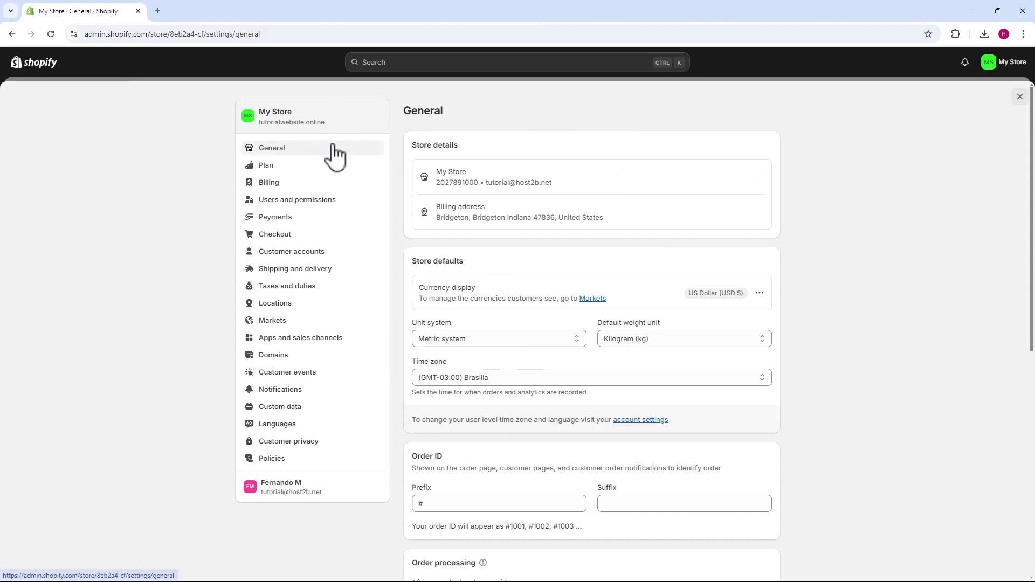
pyautogui.click(273, 360)
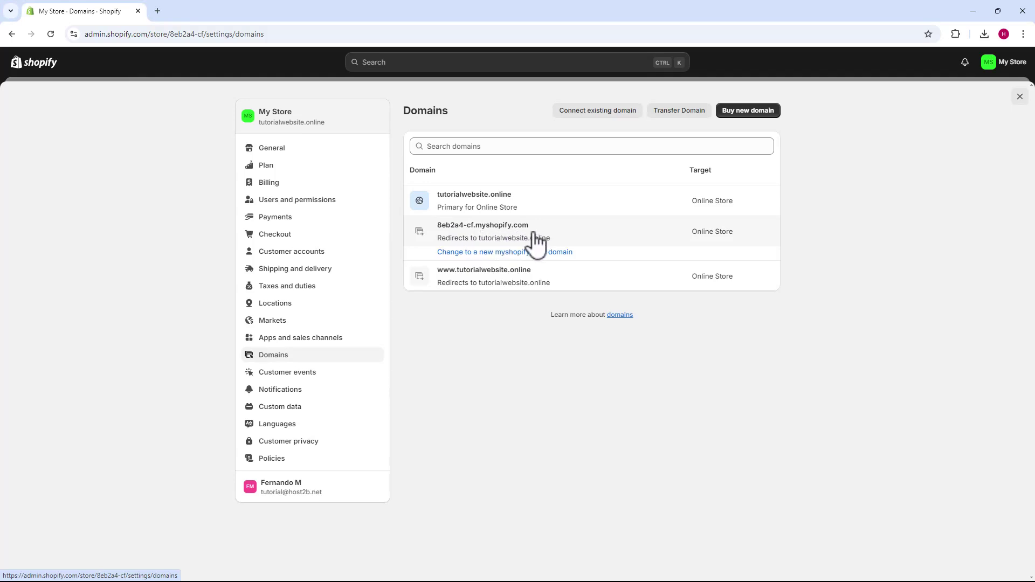
pyautogui.click(492, 233)
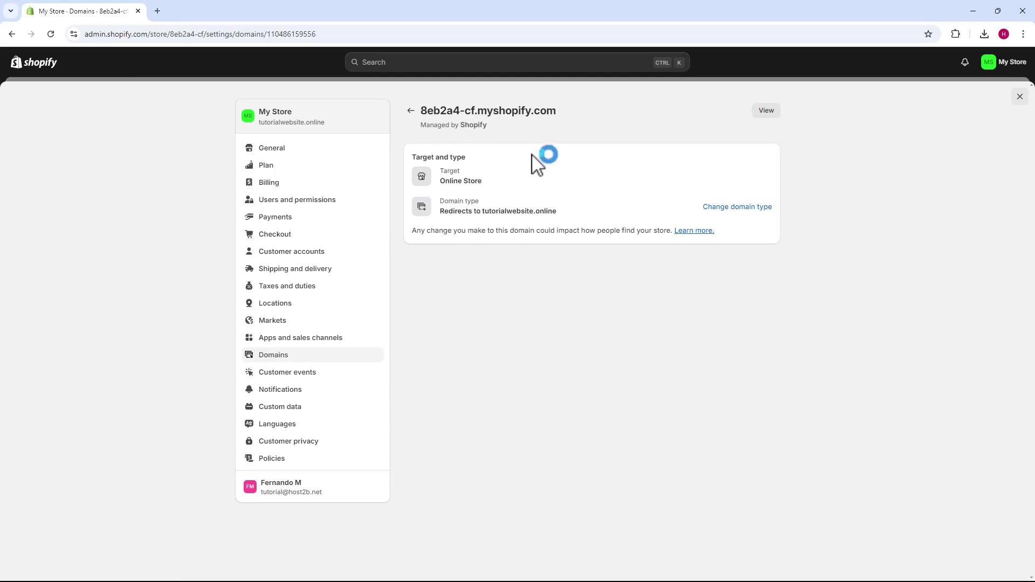
pyautogui.click(738, 215)
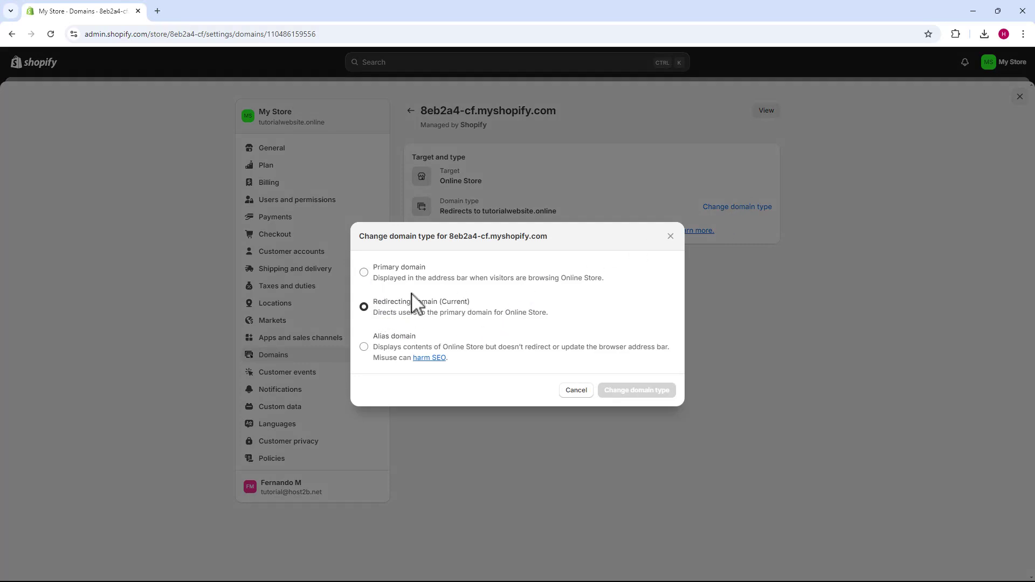
pyautogui.click(364, 273)
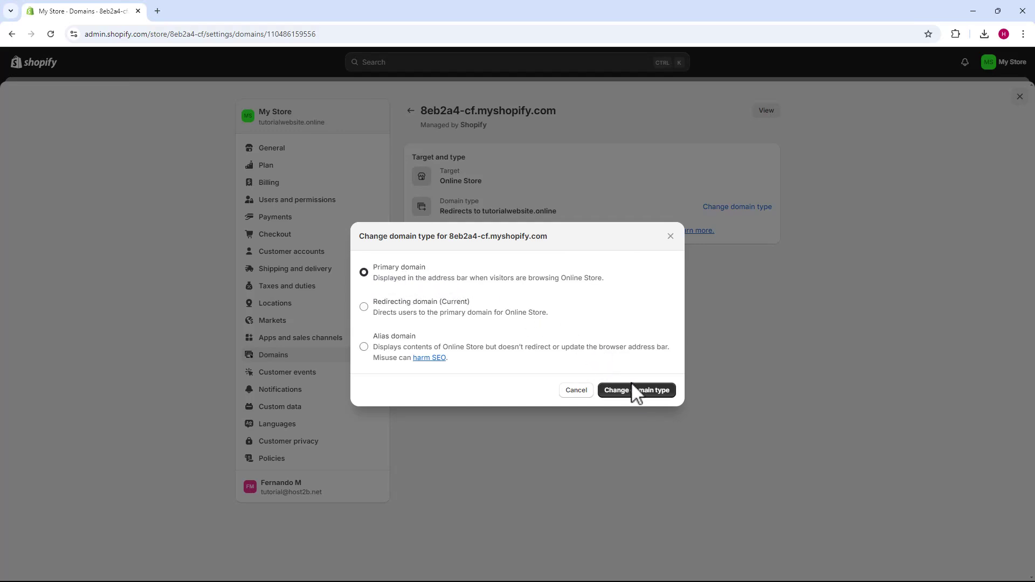
pyautogui.click(640, 396)
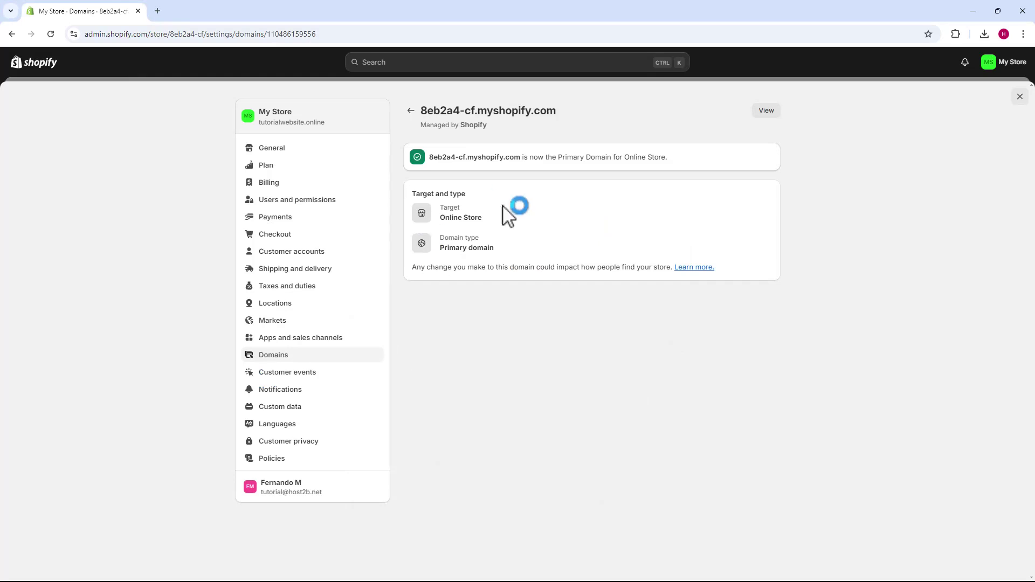
# Delete the tutorialwebsite.online domain from the store and confirm its removal.
pyautogui.click(411, 110)
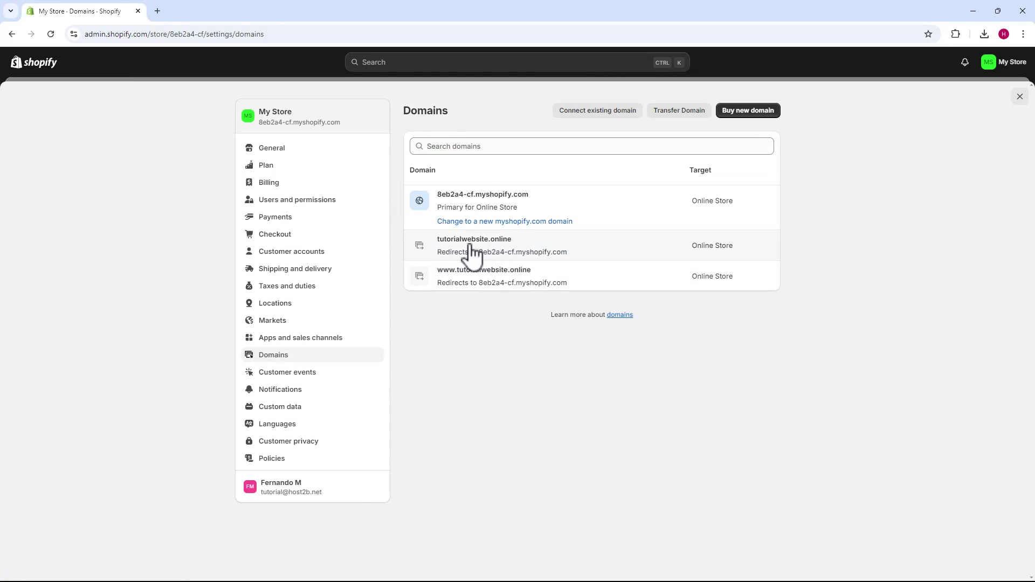
pyautogui.click(472, 253)
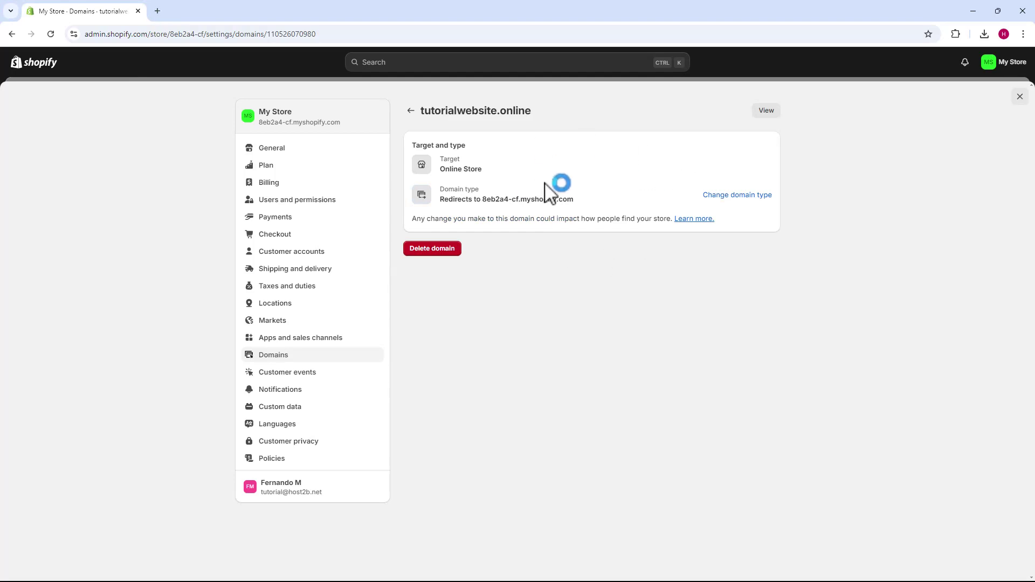
pyautogui.click(434, 252)
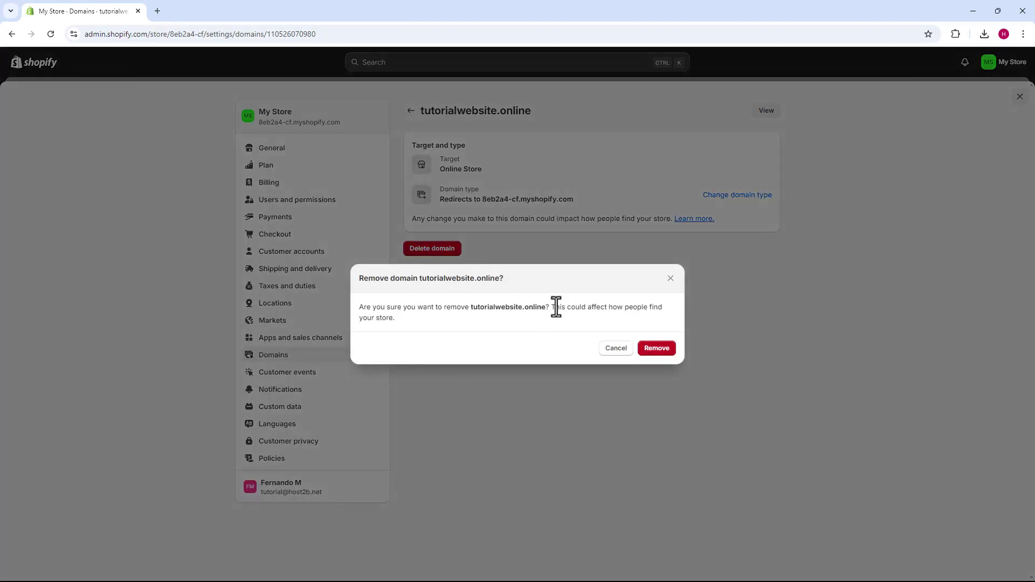
pyautogui.click(473, 310)
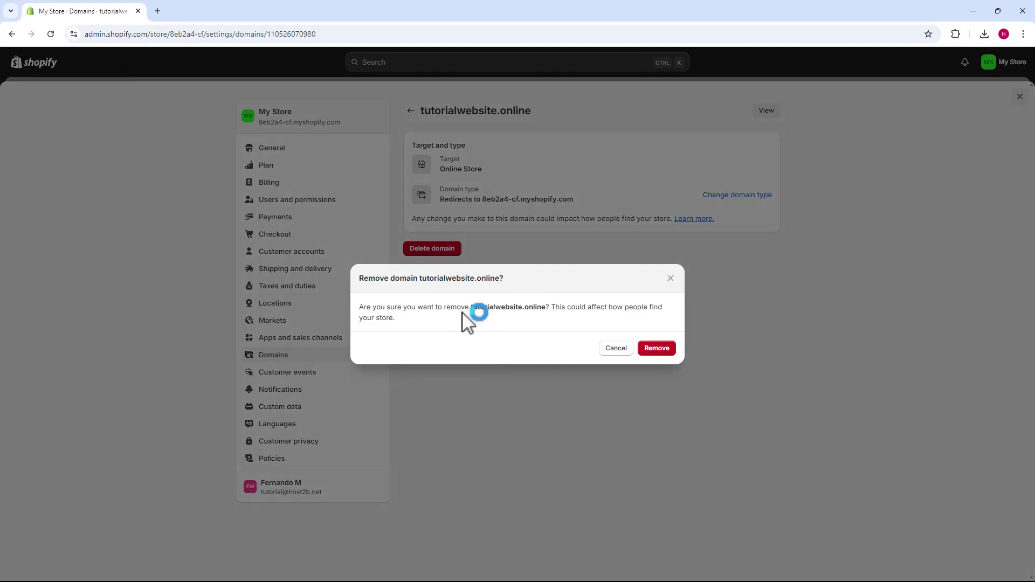
pyautogui.click(658, 349)
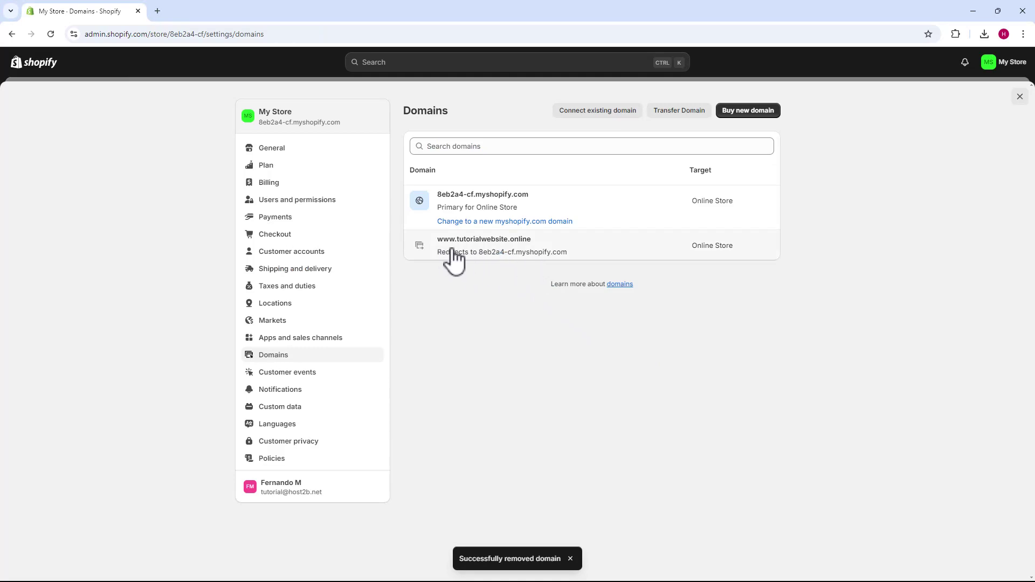
pyautogui.click(503, 252)
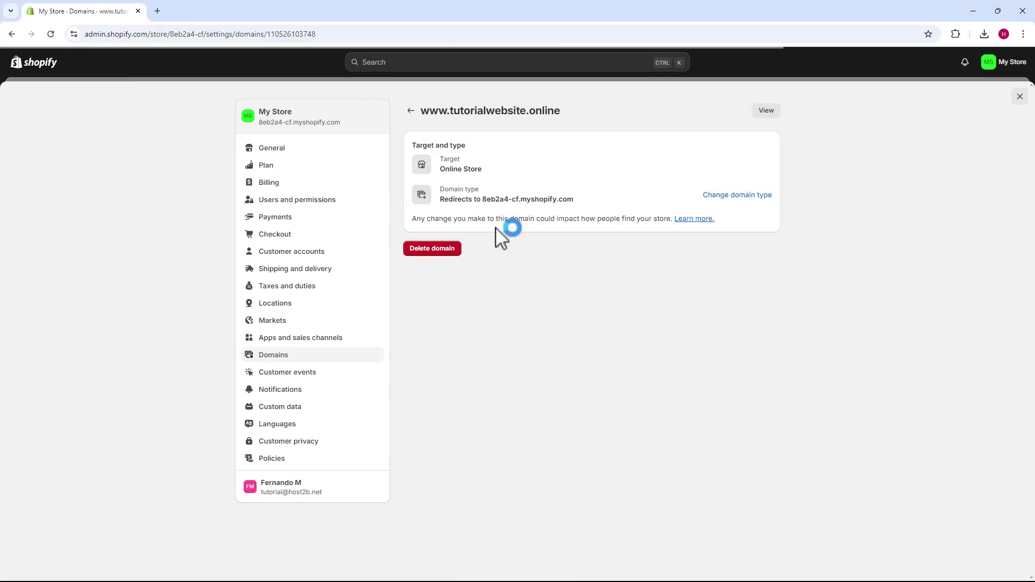
pyautogui.click(434, 249)
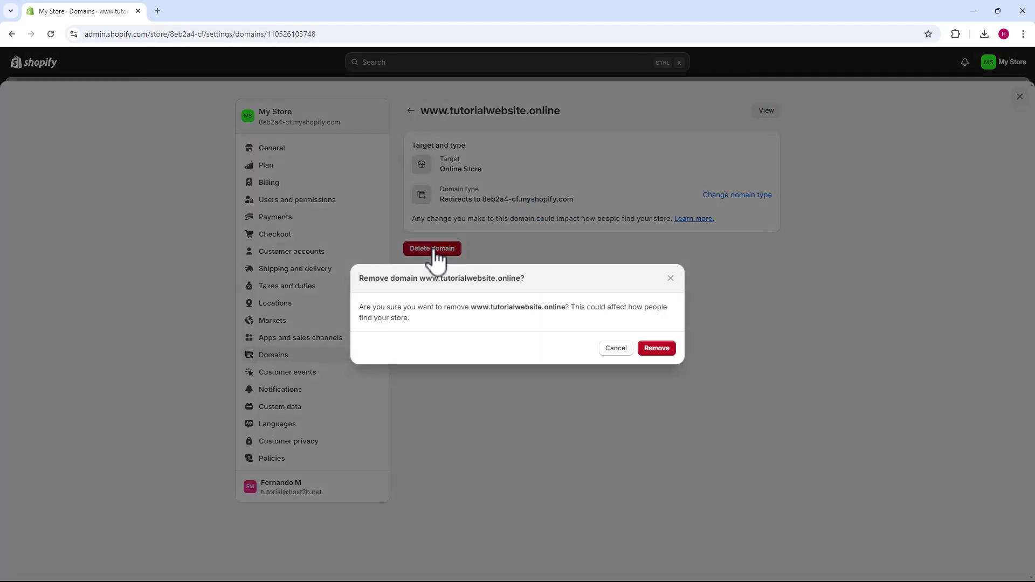
pyautogui.click(658, 351)
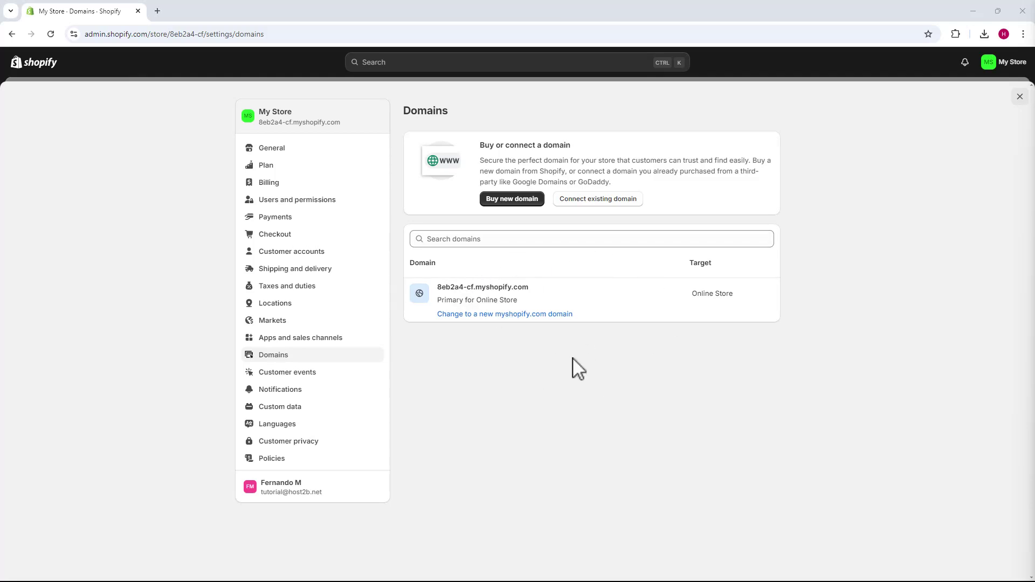
# Log out of the account of the store that no longer uses the custom domain.
pyautogui.click(1006, 62)
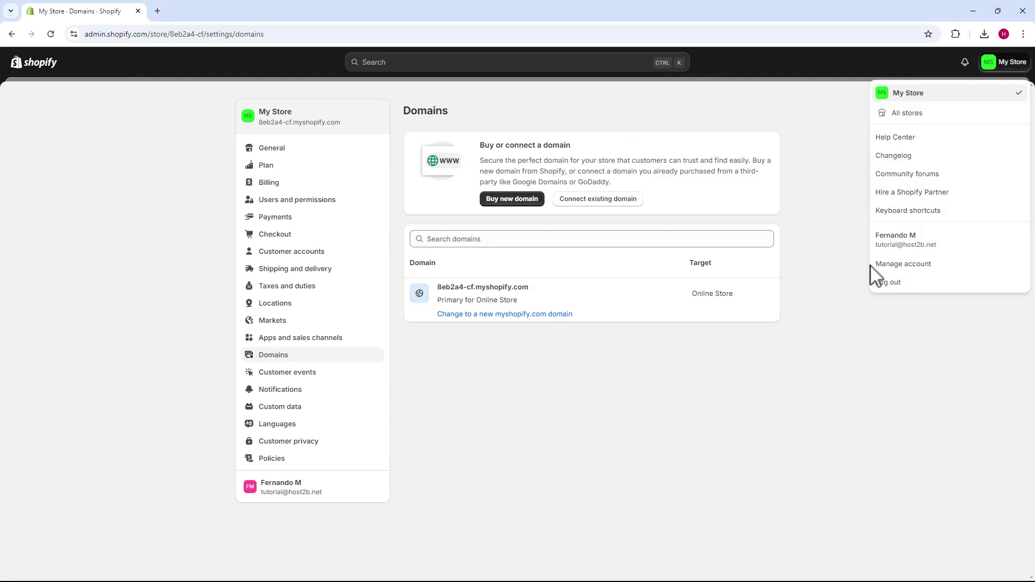
pyautogui.click(902, 291)
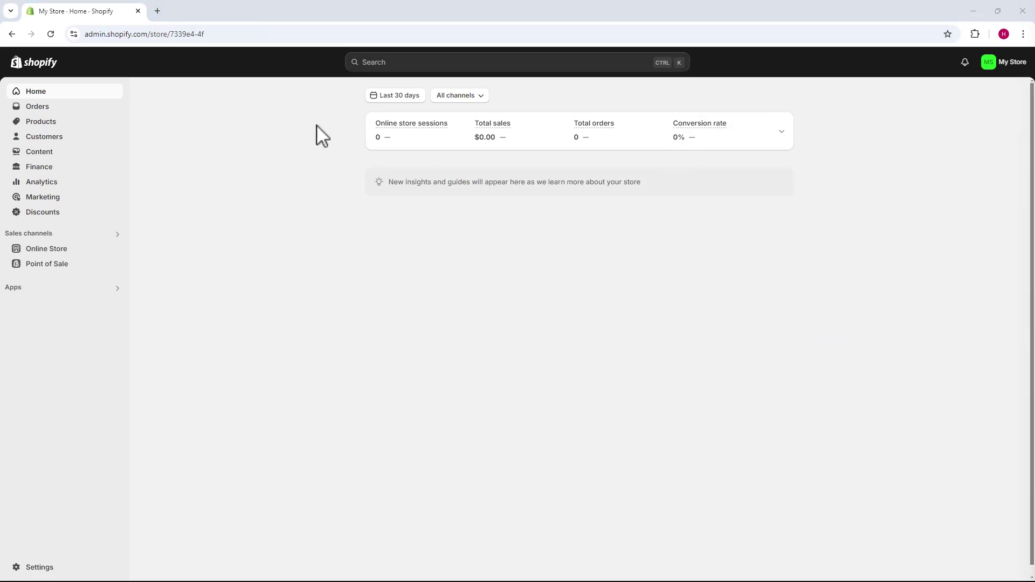
# In the domain settings of store 7339e4-4f, enter tutorialwebsite.online as the existing domain to connect and continue to the connection stage.
pyautogui.click(325, 173)
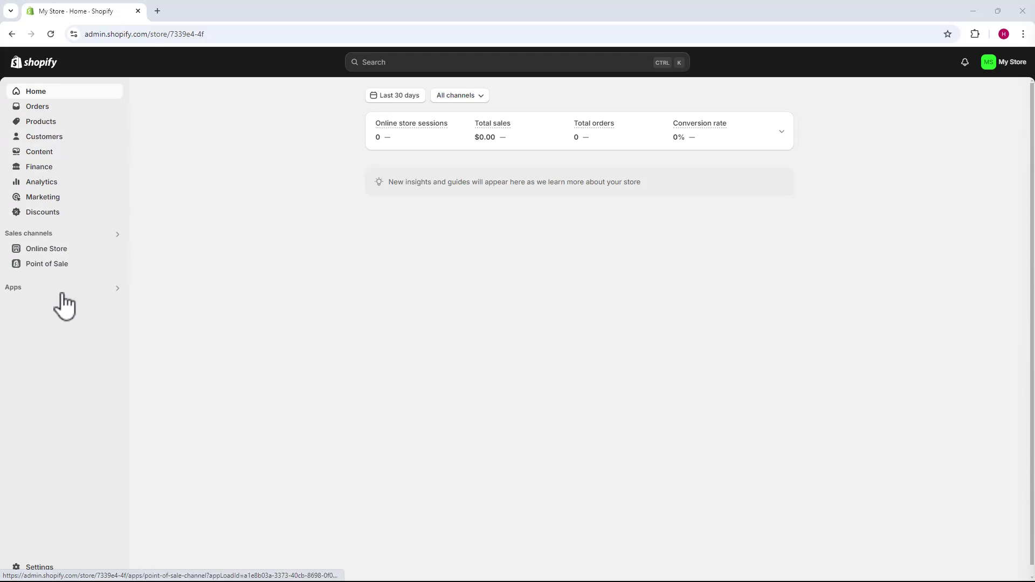
pyautogui.click(40, 568)
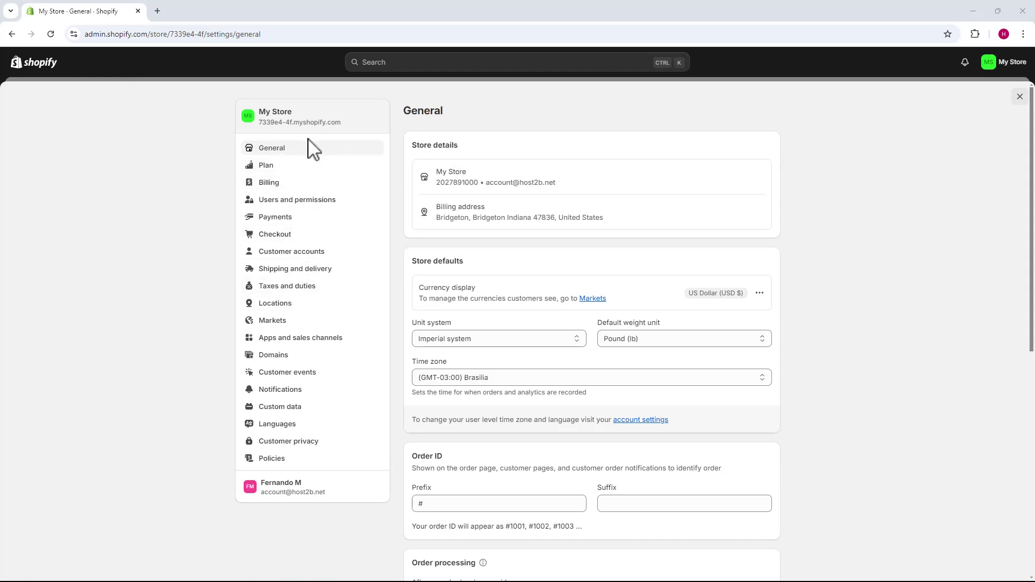
pyautogui.click(273, 356)
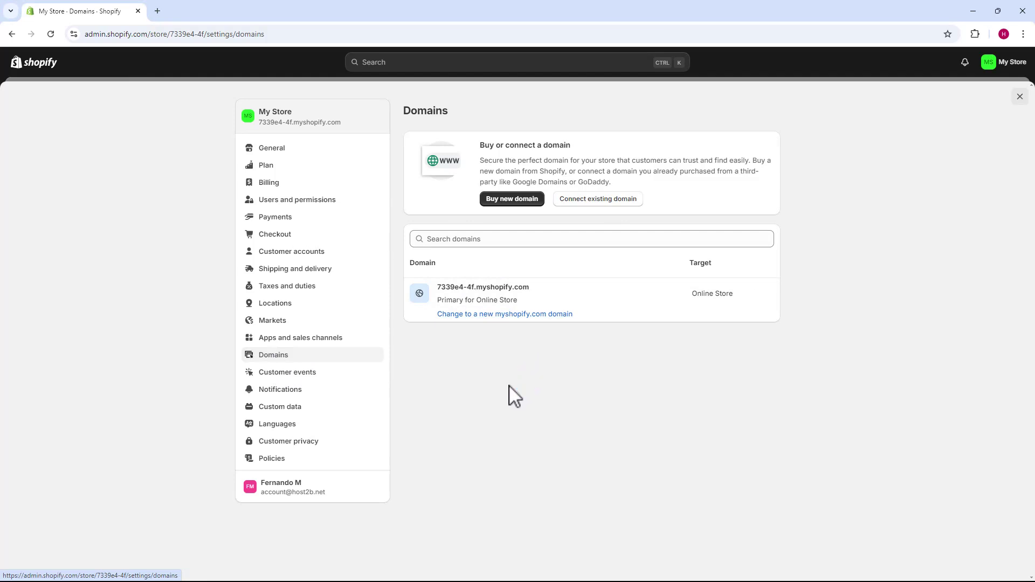
pyautogui.click(598, 204)
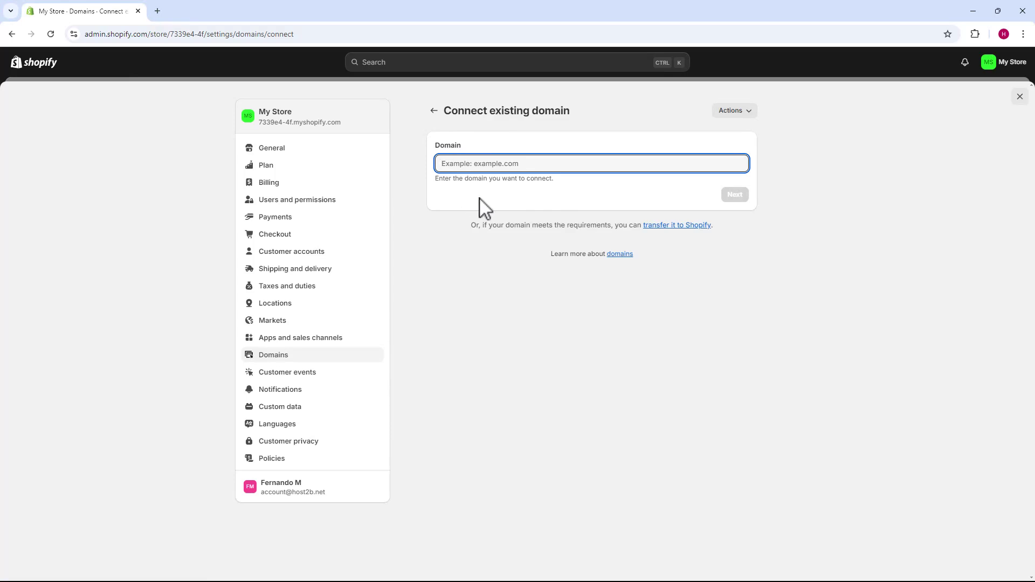
pyautogui.write('tutorialwebsite.online')
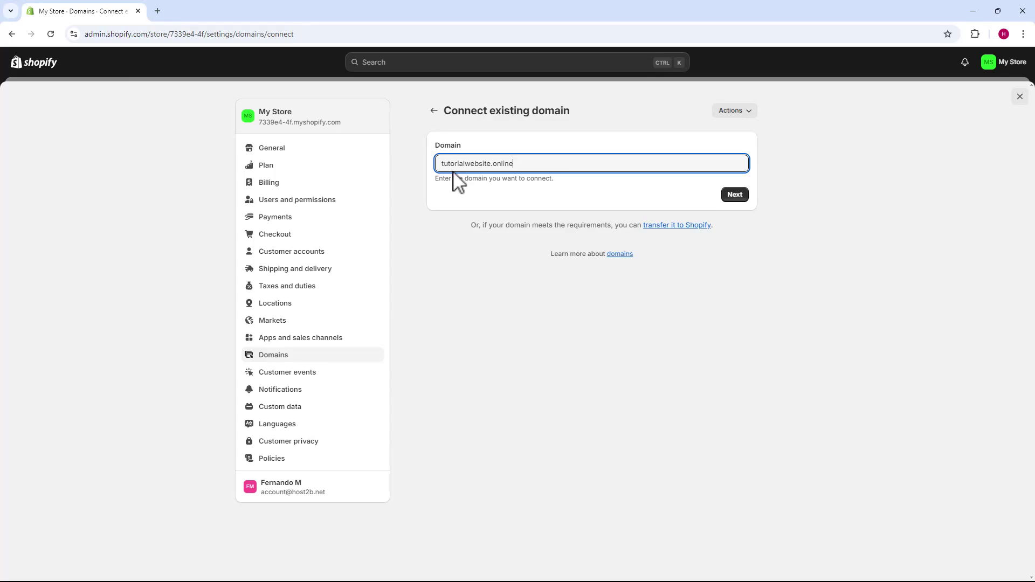
pyautogui.click(461, 180)
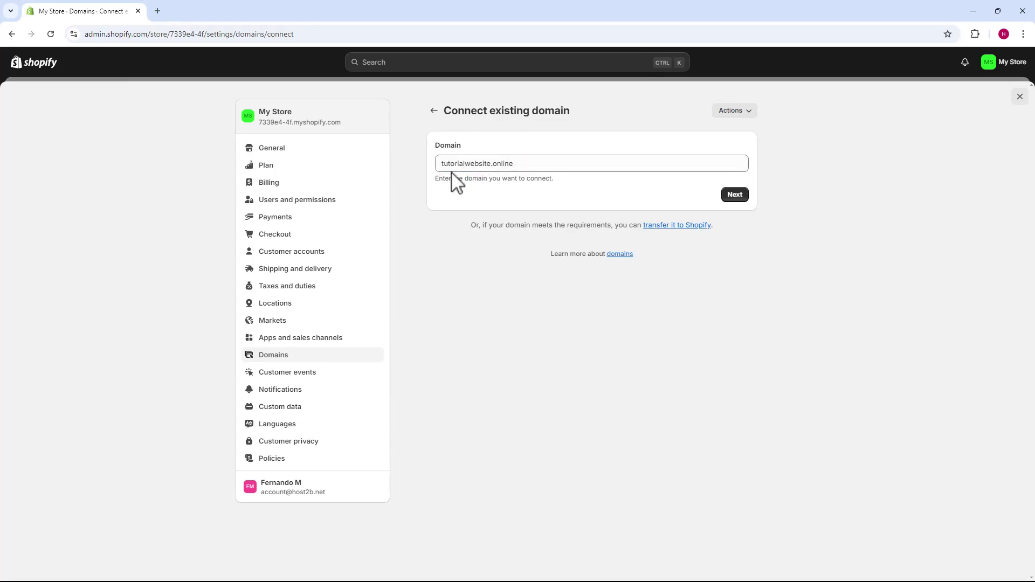
pyautogui.click(735, 195)
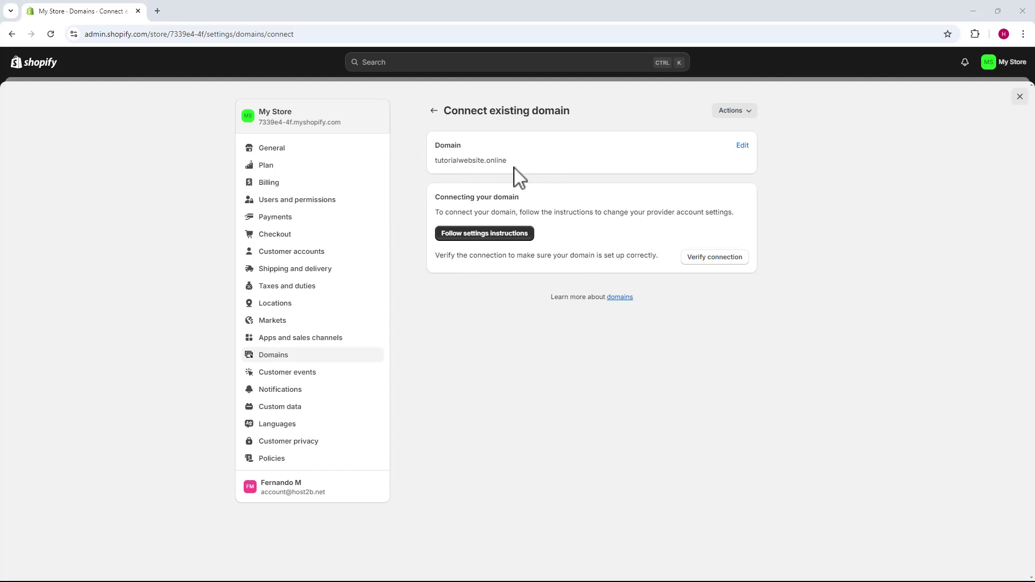
# Verify the connection of tutorialwebsite.online to finish adding it to the store.
pyautogui.moveTo(512, 164); pyautogui.dragTo(438, 167)
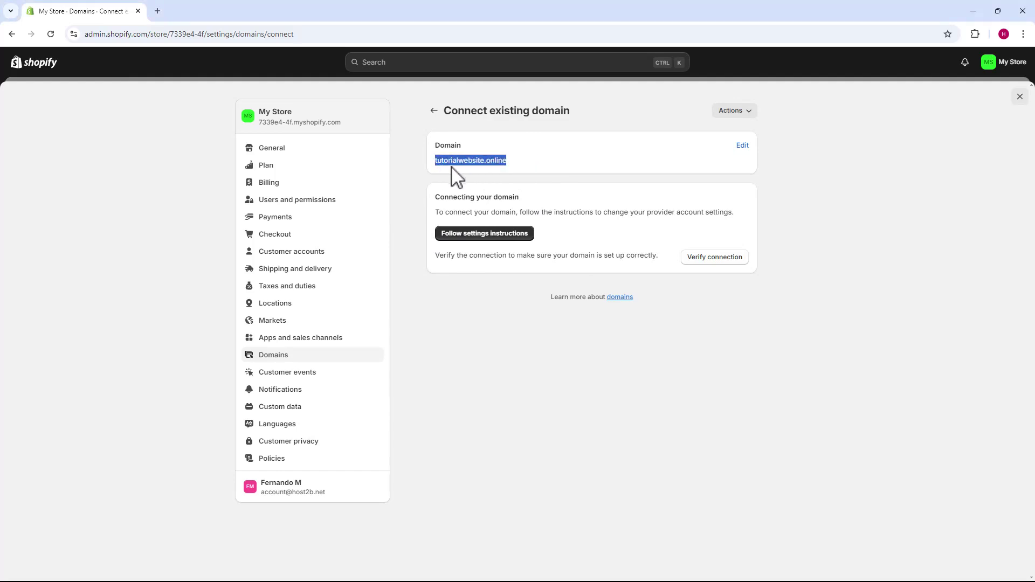
pyautogui.click(502, 169)
pyautogui.click(712, 258)
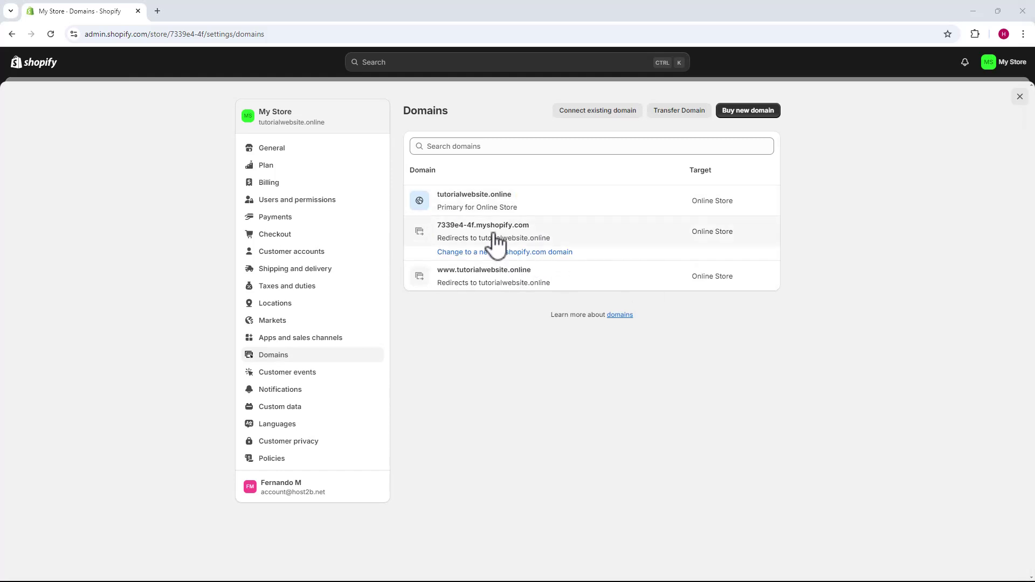
# Check the refreshed domain list and the live storefront at tutorialwebsite.online, and return to the domain settings.
pyautogui.click(49, 34)
pyautogui.click(471, 274)
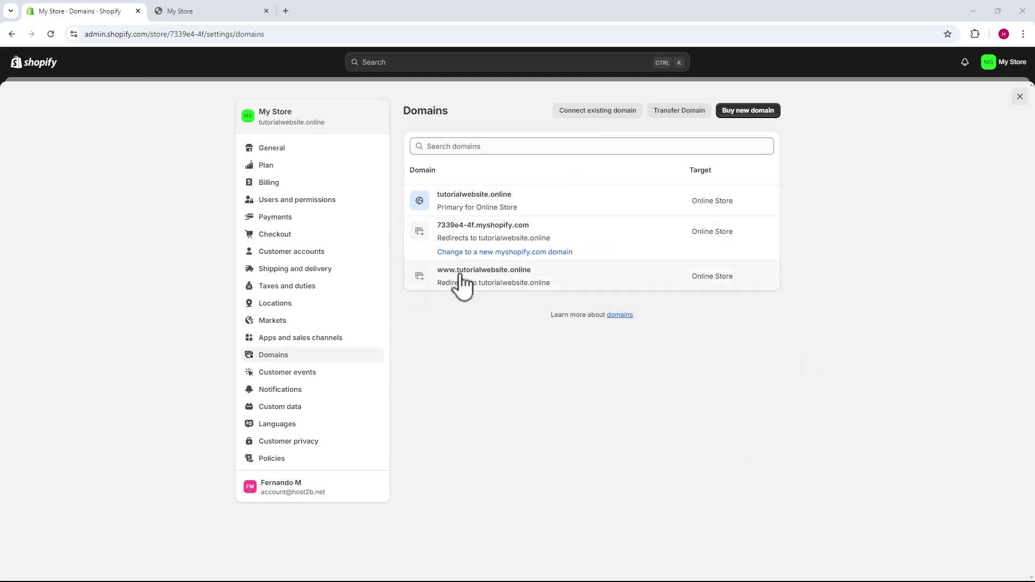
pyautogui.click(215, 12)
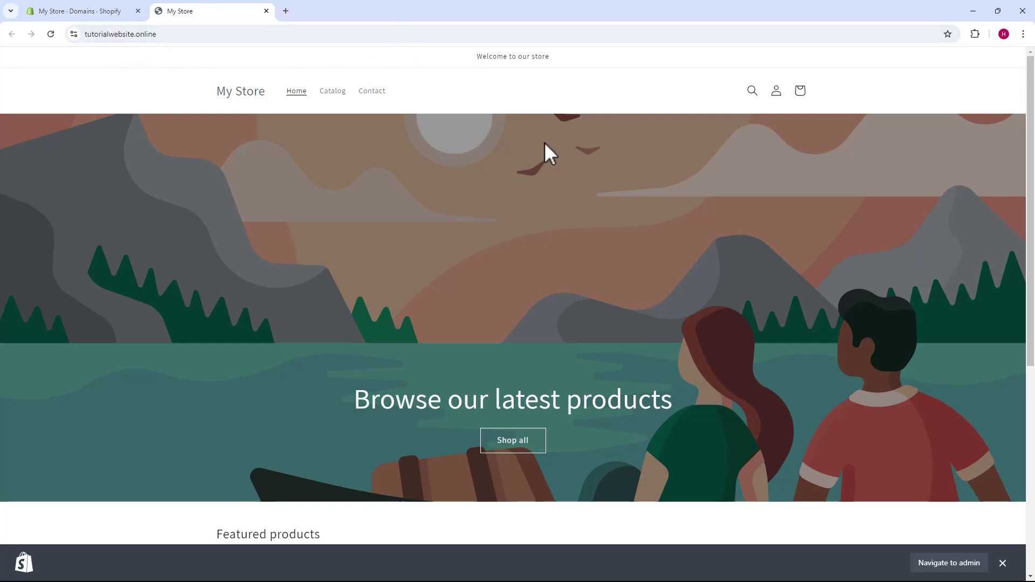
pyautogui.scroll(-6, 434, 164)
pyautogui.scroll(6, 407, 316)
pyautogui.click(89, 11)
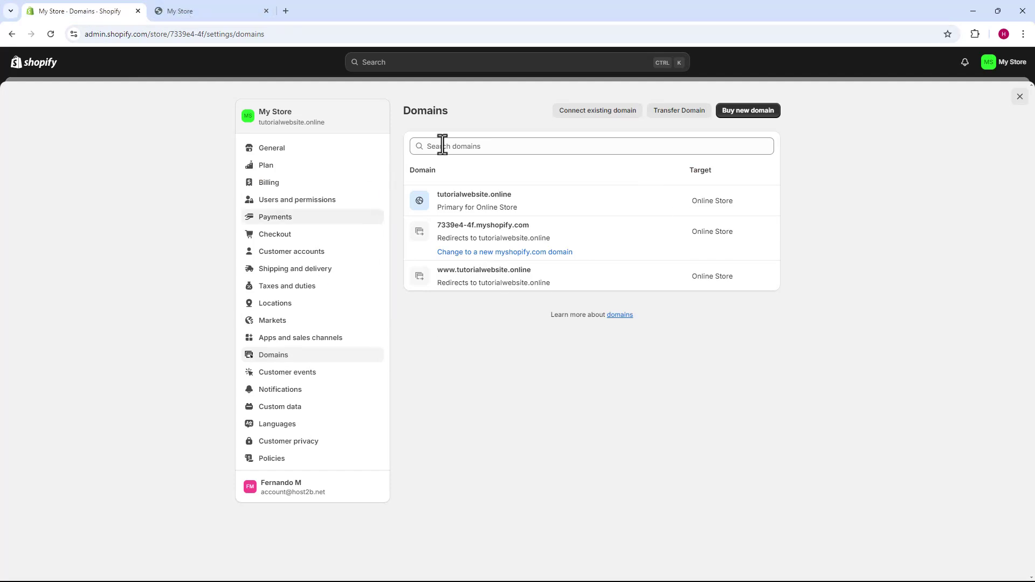